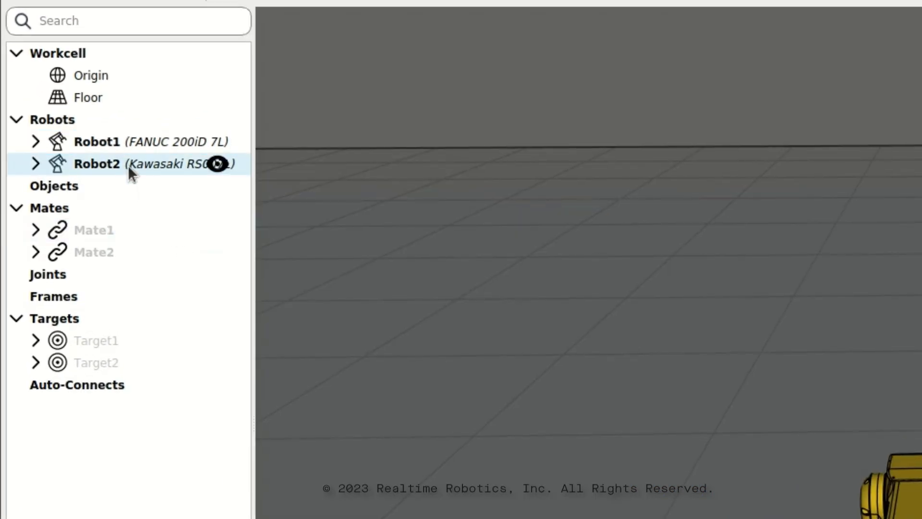
Open the jog controls for Robot2 and rotate joint_1 to -11°, joint_2 to about -8.6° and joint_4 to about -17.8°
right_click(128, 165)
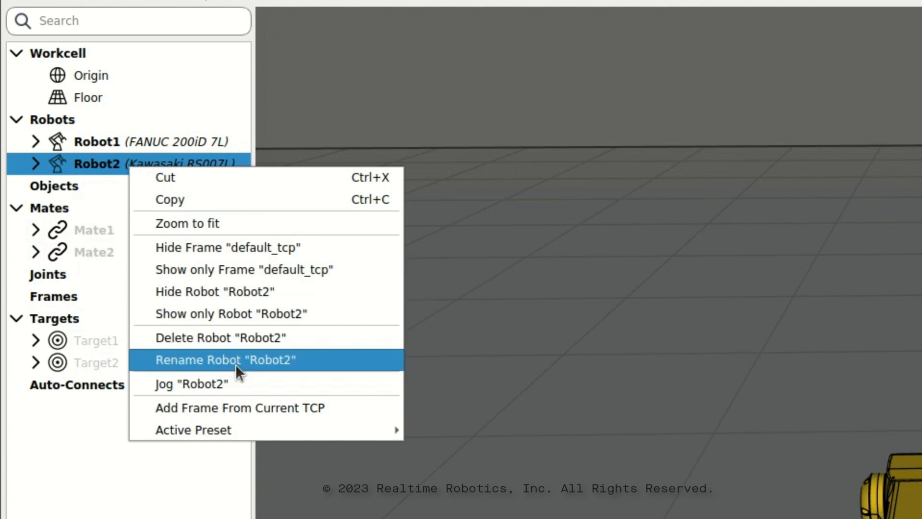
click(232, 384)
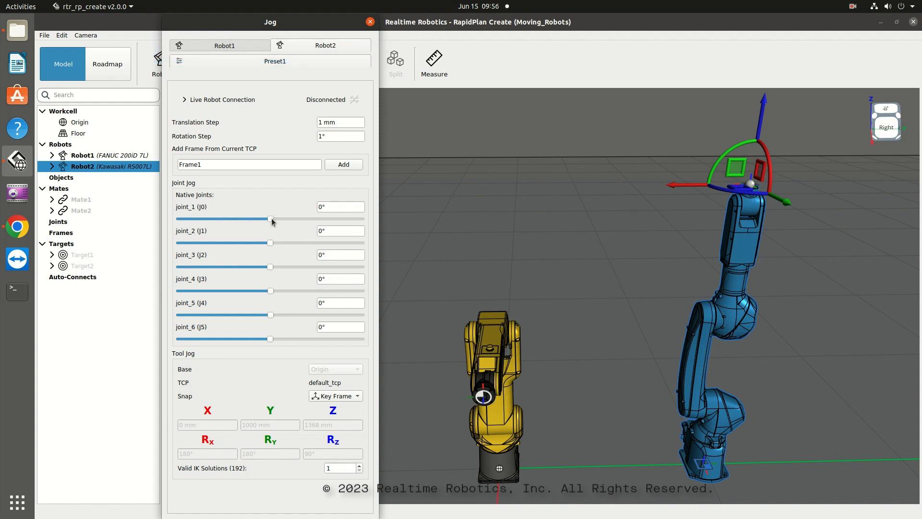
mouse_move(271, 221)
mouse_down()
mouse_move(247, 220)
mouse_move(264, 220)
mouse_up()
drag(269, 291, 269, 290)
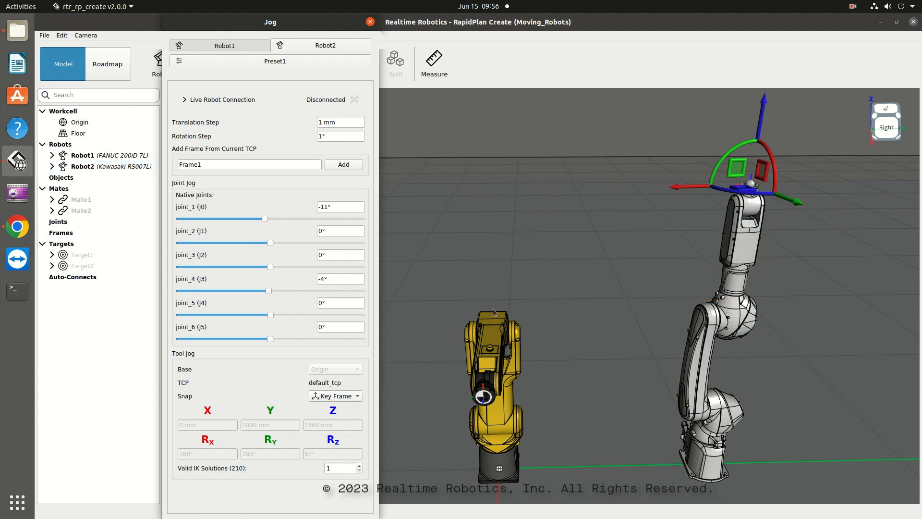
drag(748, 247, 731, 237)
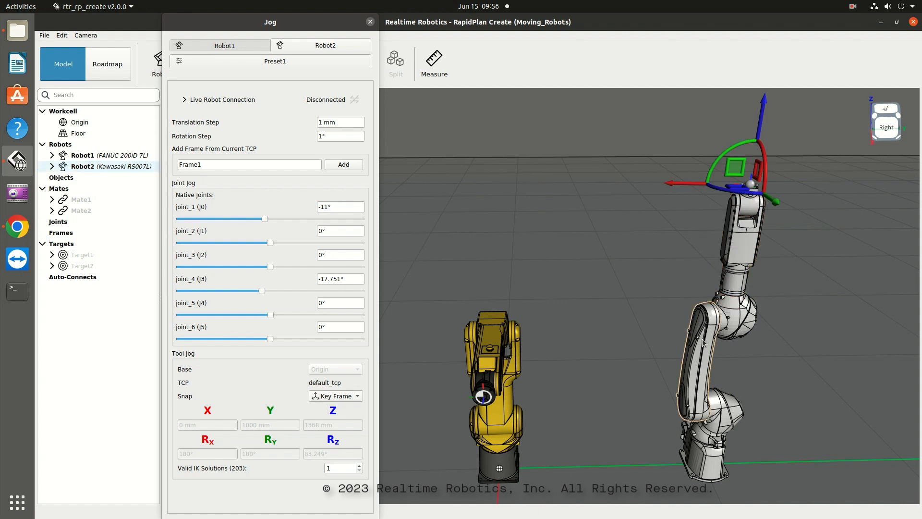
mouse_move(696, 336)
mouse_down()
mouse_move(706, 336)
mouse_move(697, 337)
mouse_up()
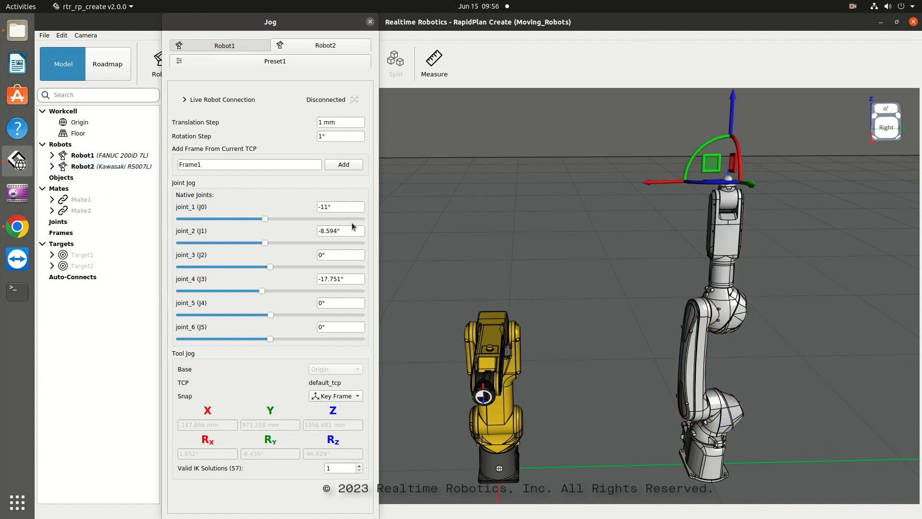
Set Robot2's joint_5 to 22°, joint_1 to -43° and joint_3 to 66°
click(323, 304)
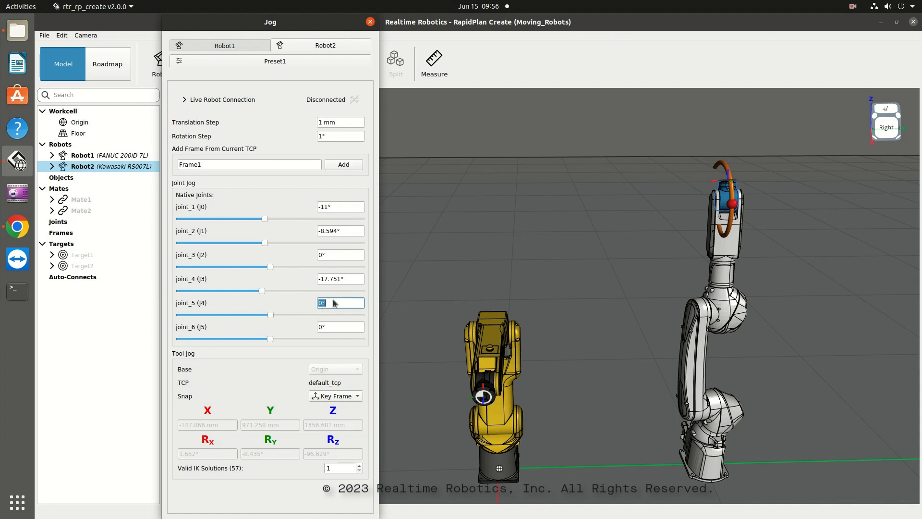
text(22)
click(332, 206)
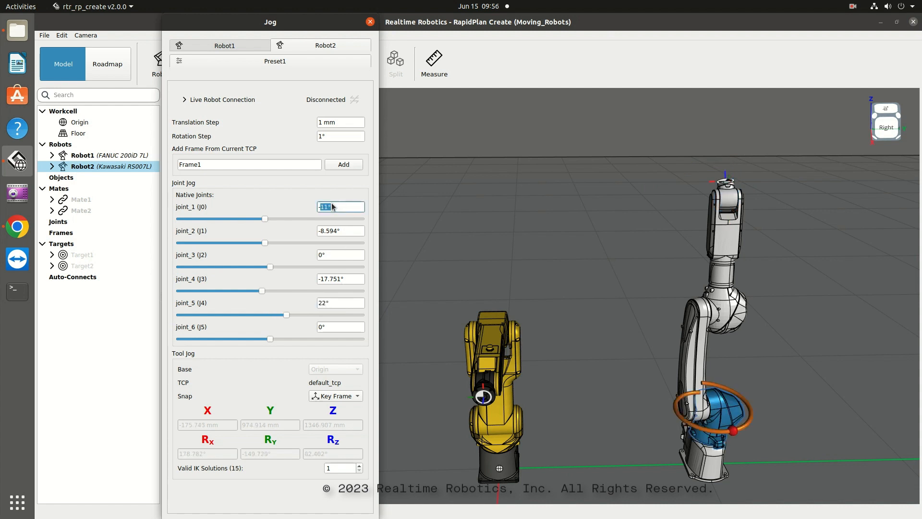
text(-43)
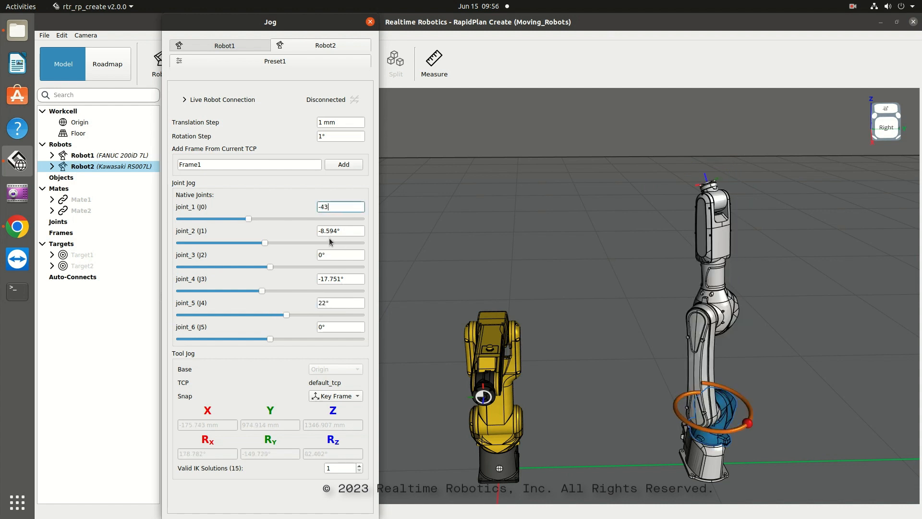
click(334, 258)
text(66)
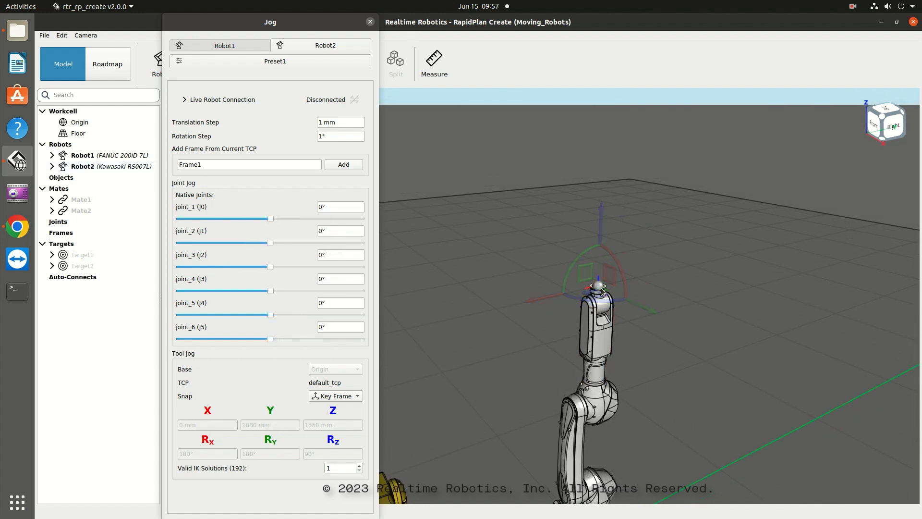
Move Robot2's TCP freely through the scene, and in the PickPlaceDemo project move its eoat TCP across the blue tray
drag(599, 291, 550, 304)
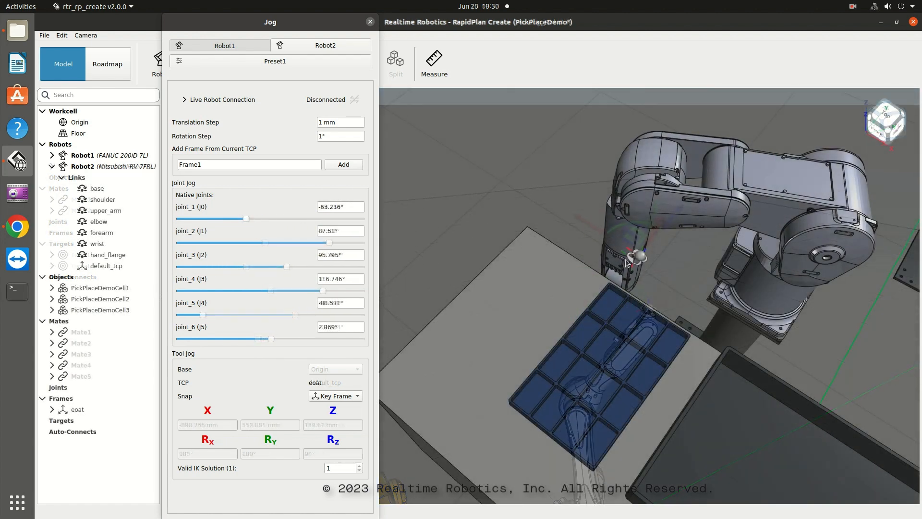
drag(570, 260, 657, 339)
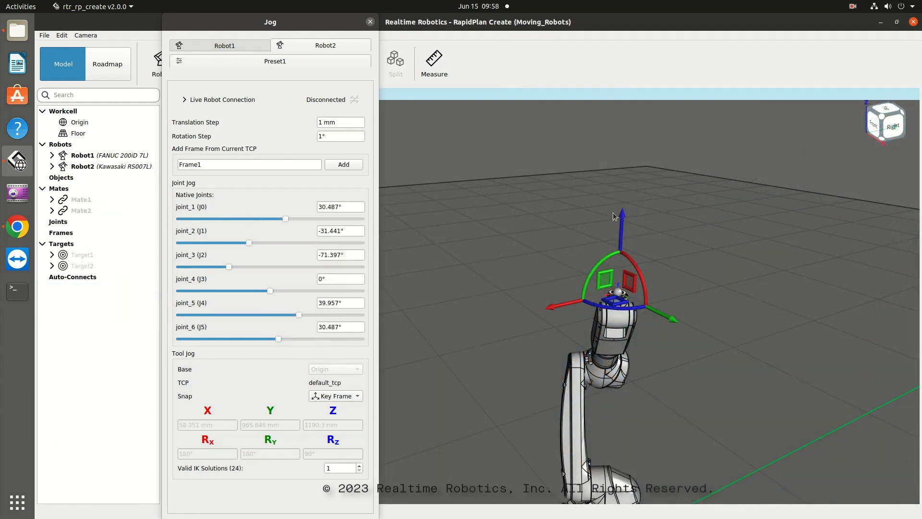
In the Moving_Robots project, translate Robot2's TCP along the blue Z axis, the red X axis and the green Y axis
mouse_move(621, 213)
mouse_down()
mouse_move(612, 319)
mouse_move(620, 205)
mouse_up()
drag(561, 293, 566, 271)
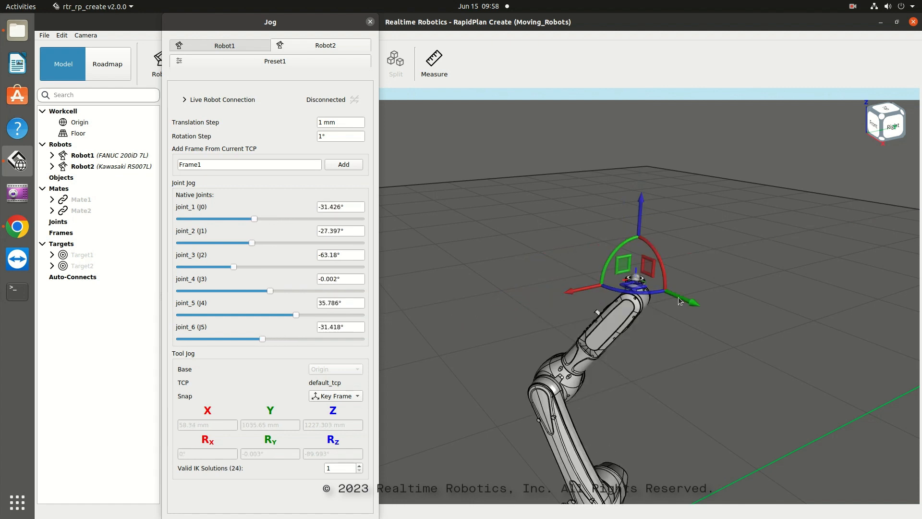
drag(679, 301, 658, 295)
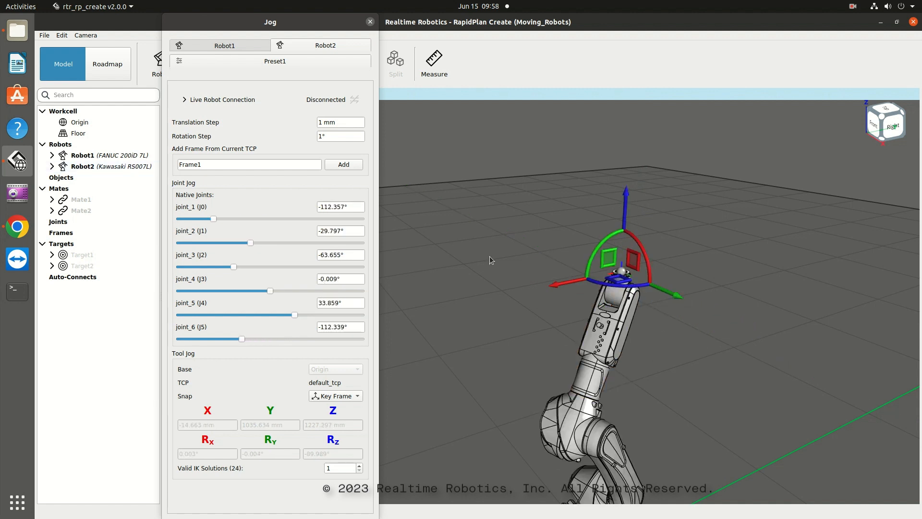
Shift Robot2's TCP within the green plane and rotate the tool using the green and red rotation arcs
drag(608, 258, 647, 273)
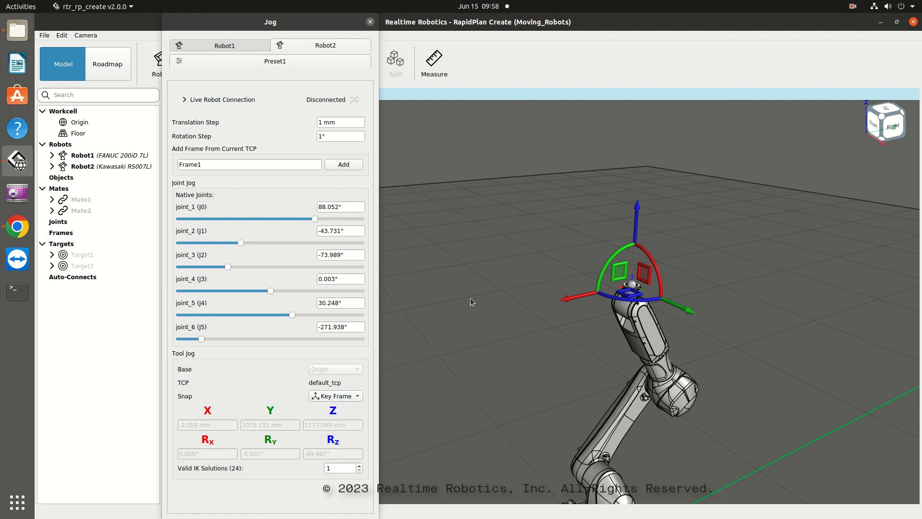
drag(627, 247, 639, 226)
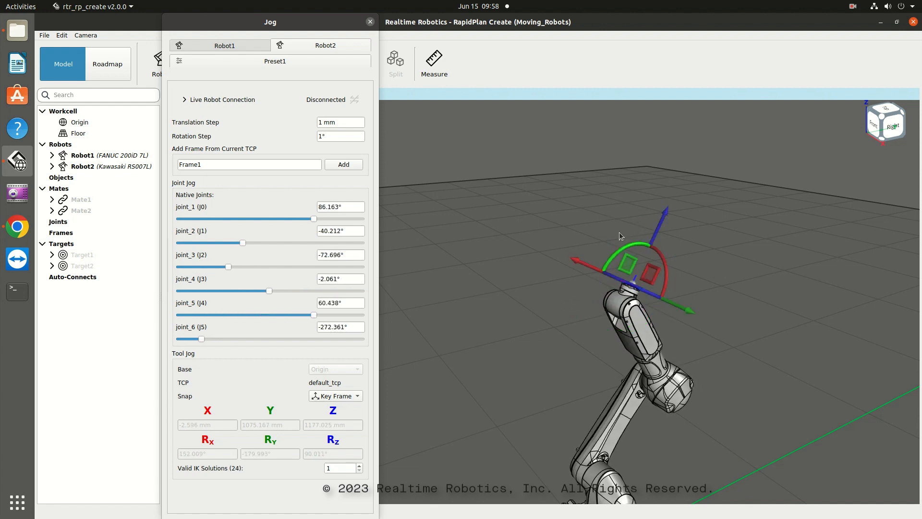
mouse_move(662, 266)
mouse_down()
mouse_move(673, 283)
mouse_move(645, 318)
mouse_move(664, 261)
mouse_up()
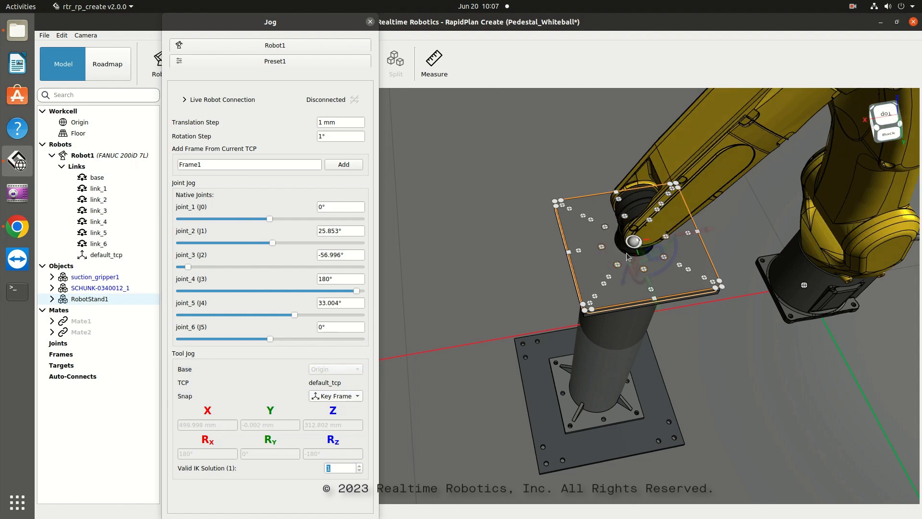
In the Pedestal_Whiteball project, move Robot1's TCP across the key frames on RobotStand1's top plate and open the snap type options
drag(626, 253, 636, 235)
click(350, 396)
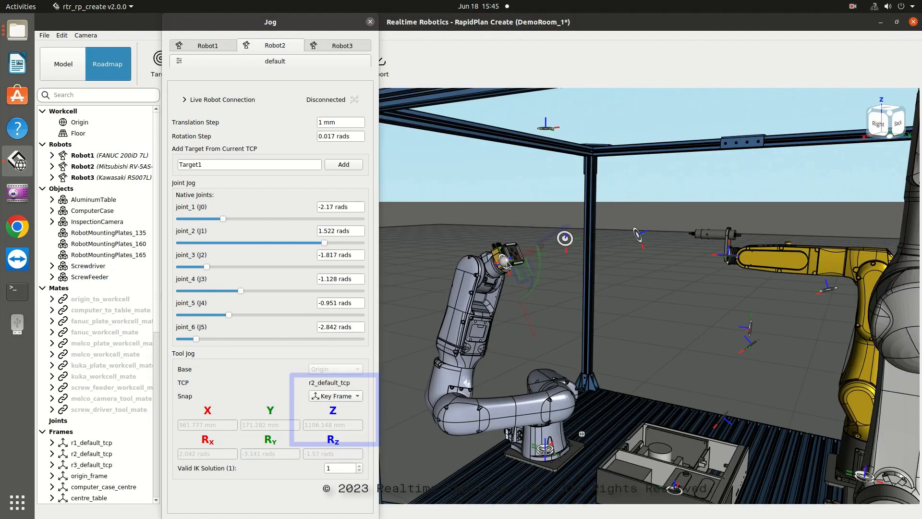
In the DemoRoom_1 project, move Robot2's TCP to about X 956, Y 125, Z 1262 mm and step up through its valid IK solutions
drag(495, 259, 496, 221)
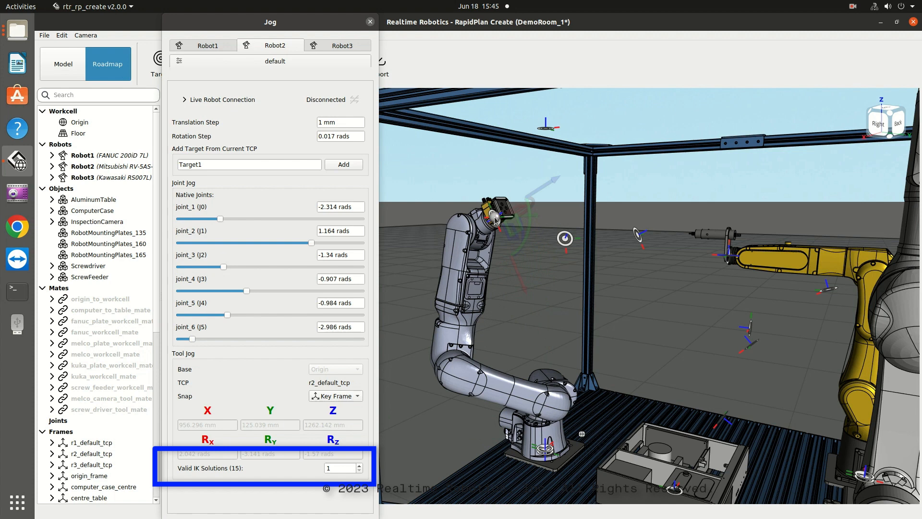
click(359, 465)
click(360, 465)
click(359, 465)
click(359, 464)
click(359, 464)
click(360, 464)
click(359, 465)
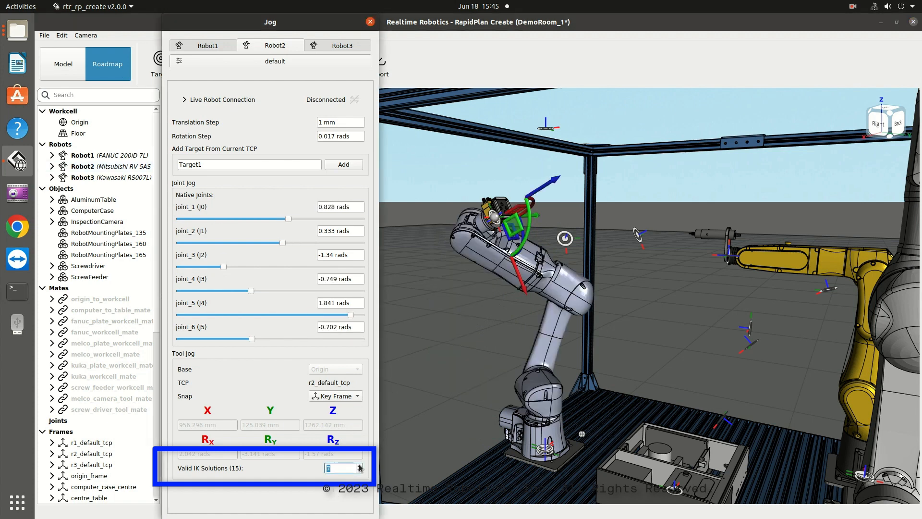
click(359, 465)
click(359, 465)
click(359, 465)
click(360, 464)
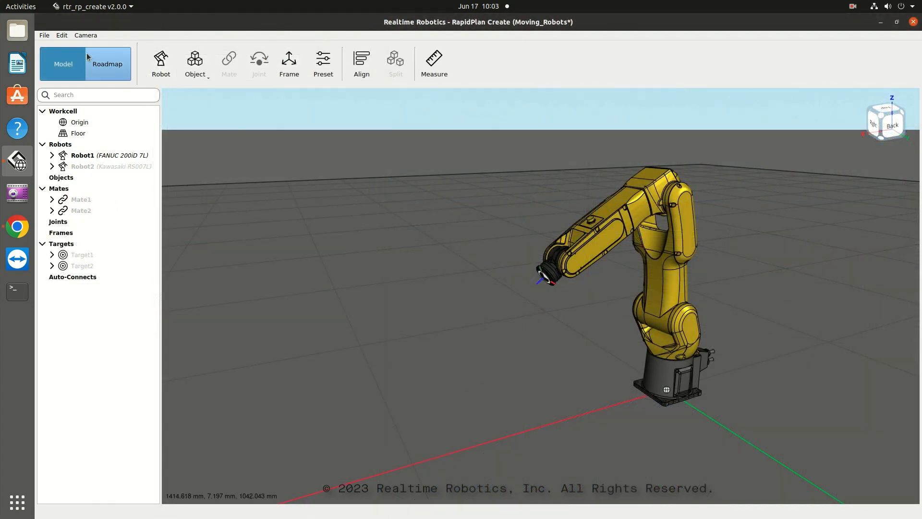
In the Moving_Robots project settings, choose Screen Y as the Robot Drag Mode and rotate Robot1's forearm about joint_4 in both directions
click(44, 35)
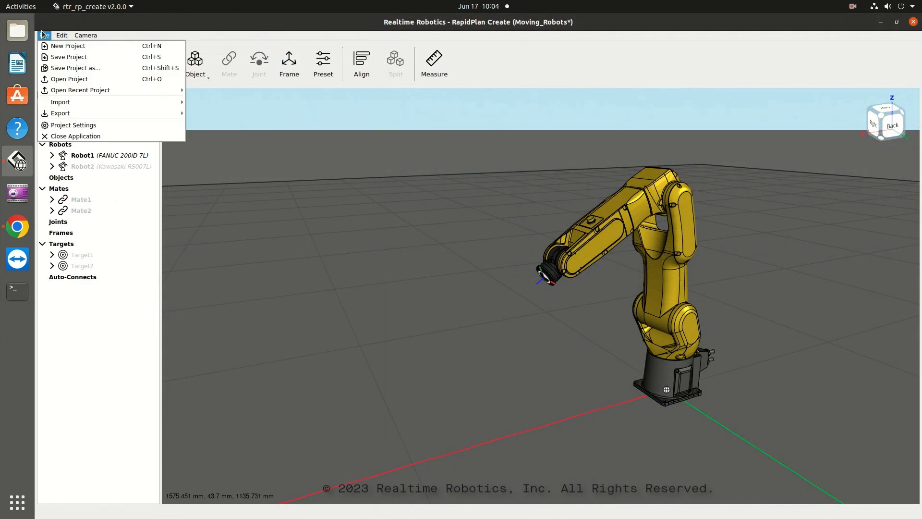
click(67, 125)
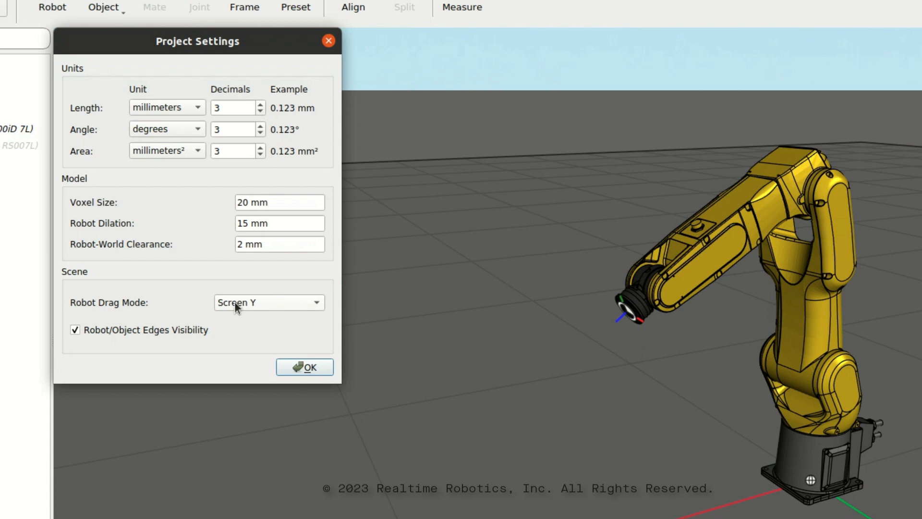
click(234, 301)
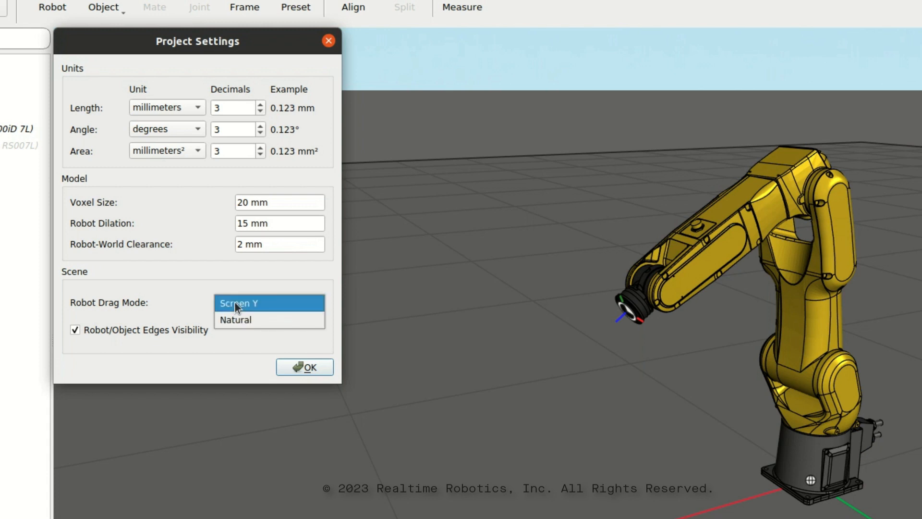
click(234, 303)
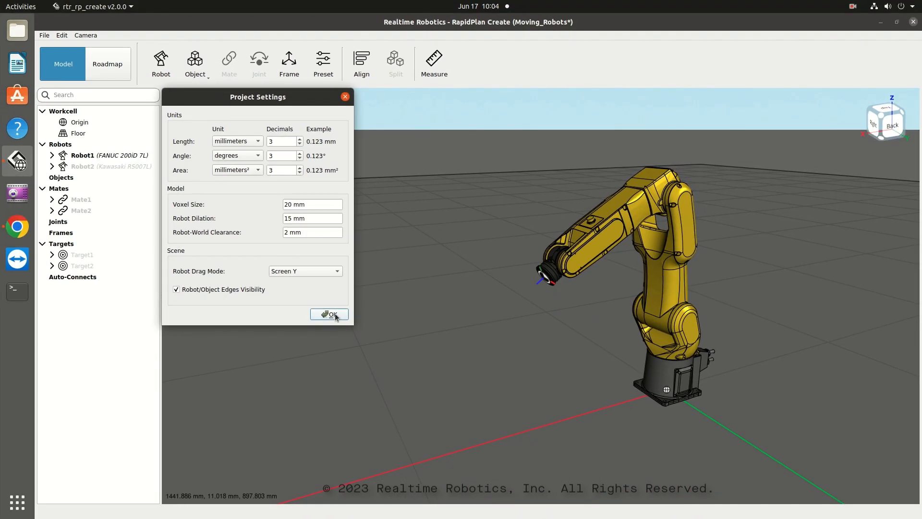
click(335, 314)
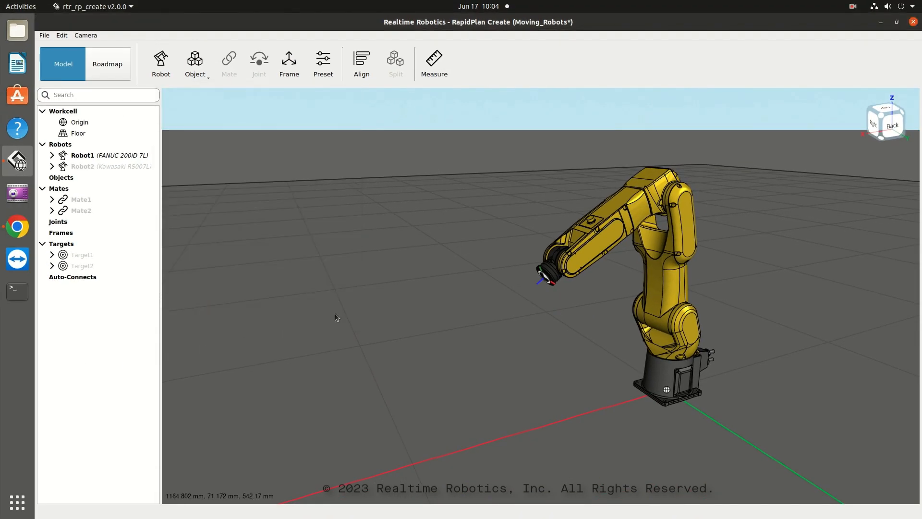
drag(576, 240, 585, 160)
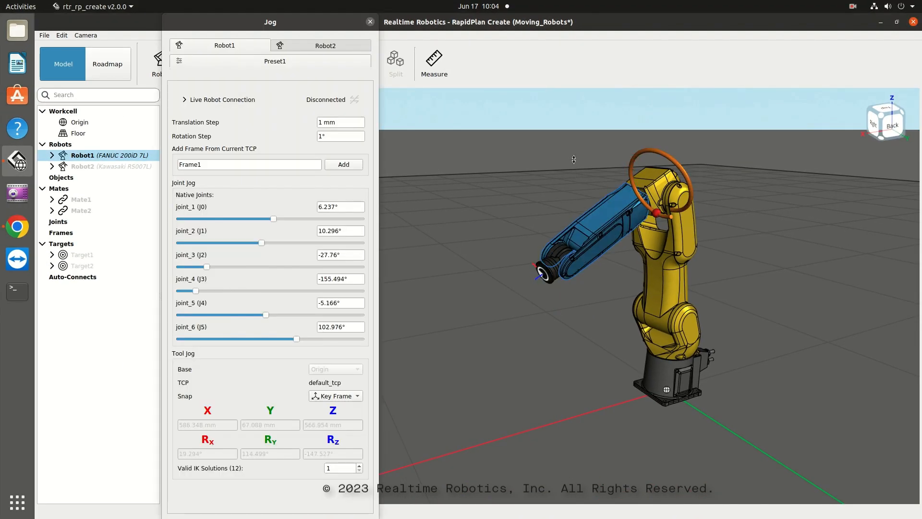
drag(585, 213, 585, 308)
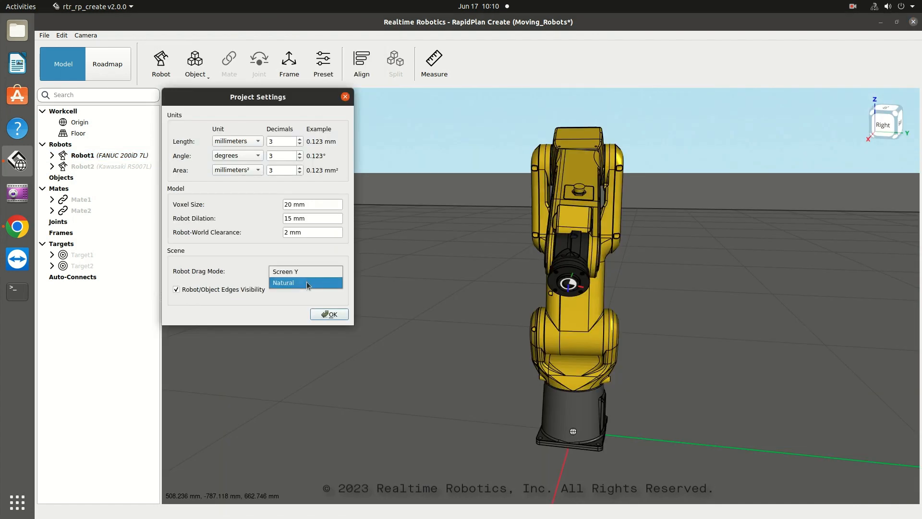
Change the Robot Drag Mode to Natural and rotate Robot1's forearm about joint_4 to about 78°
click(307, 282)
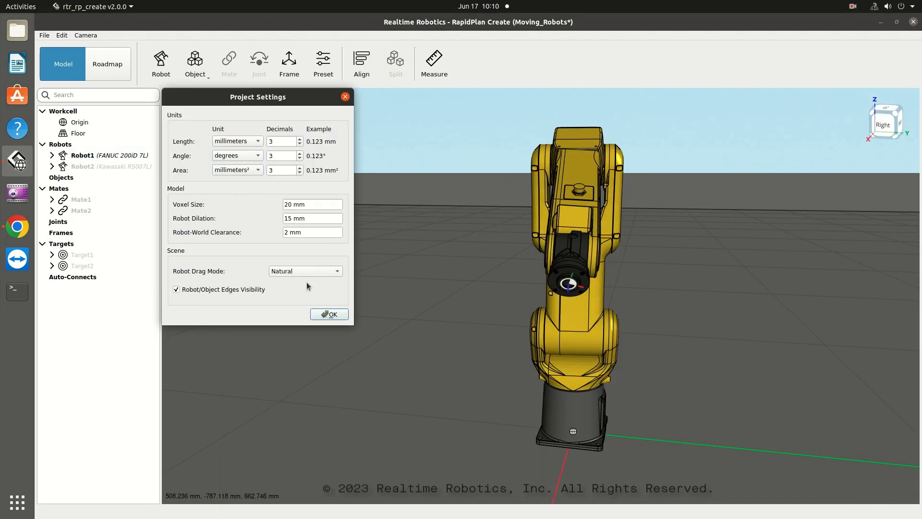
click(327, 315)
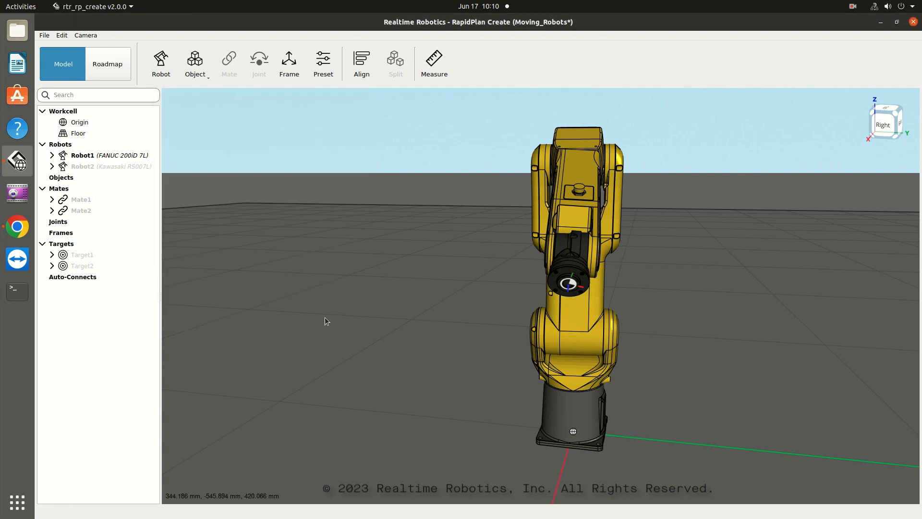
double_click(569, 174)
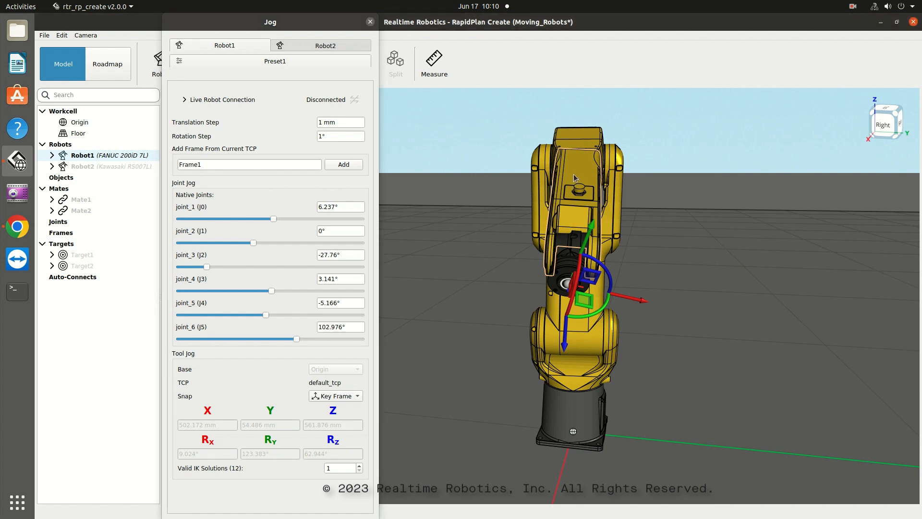
click(573, 174)
drag(573, 174, 563, 198)
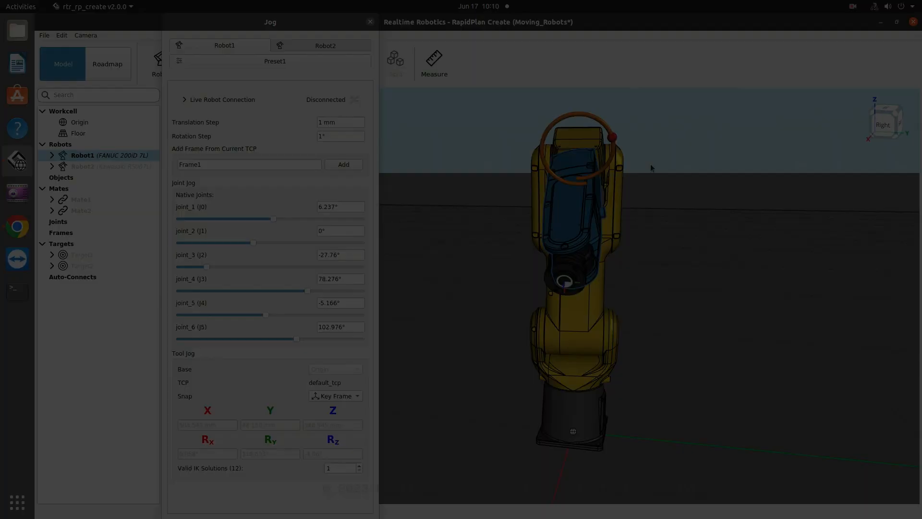